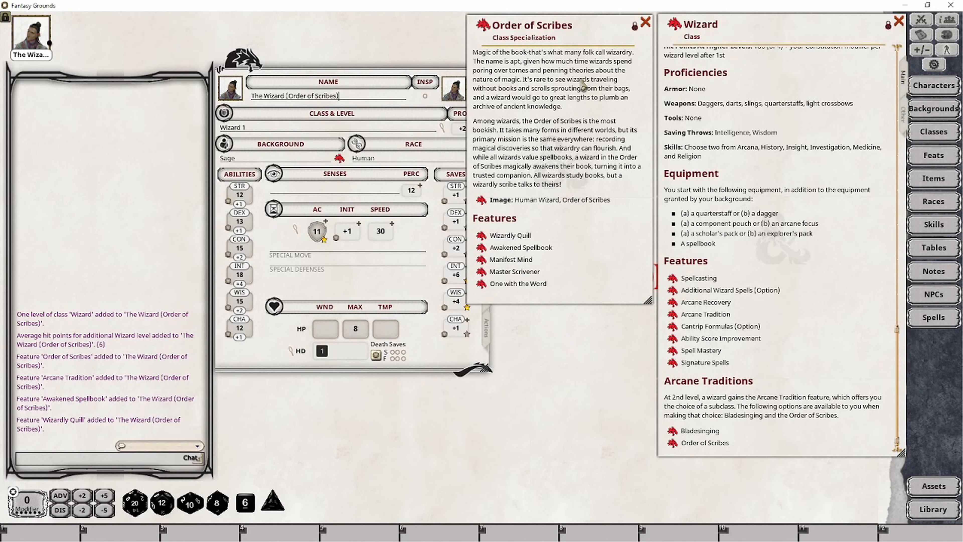
Add a second Wizard level to the character and choose Order of Scribes as the Arcane Tradition
{"action": "left_click_drag", "start_coordinate": [675, 29], "coordinate": [239, 132]}
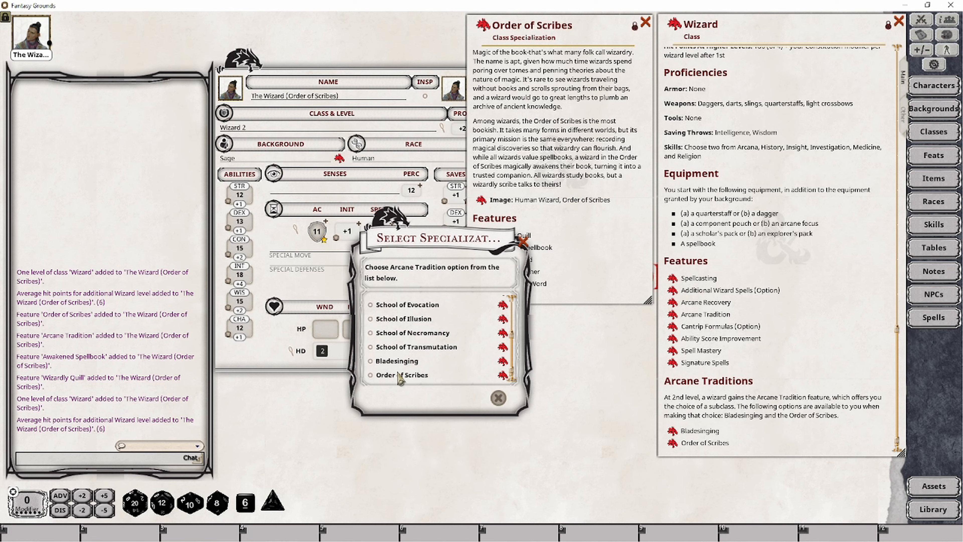
{"action": "left_click", "coordinate": [401, 375]}
{"action": "left_click", "coordinate": [478, 398]}
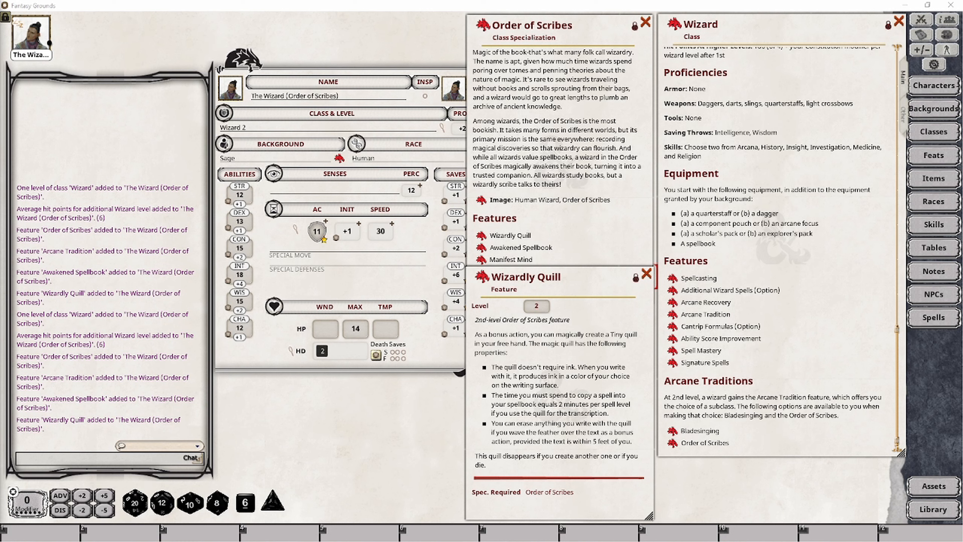
Show the character's weapons, spell slots and spells, and return to the Wizardly Quill feature description
{"action": "left_click", "coordinate": [442, 369]}
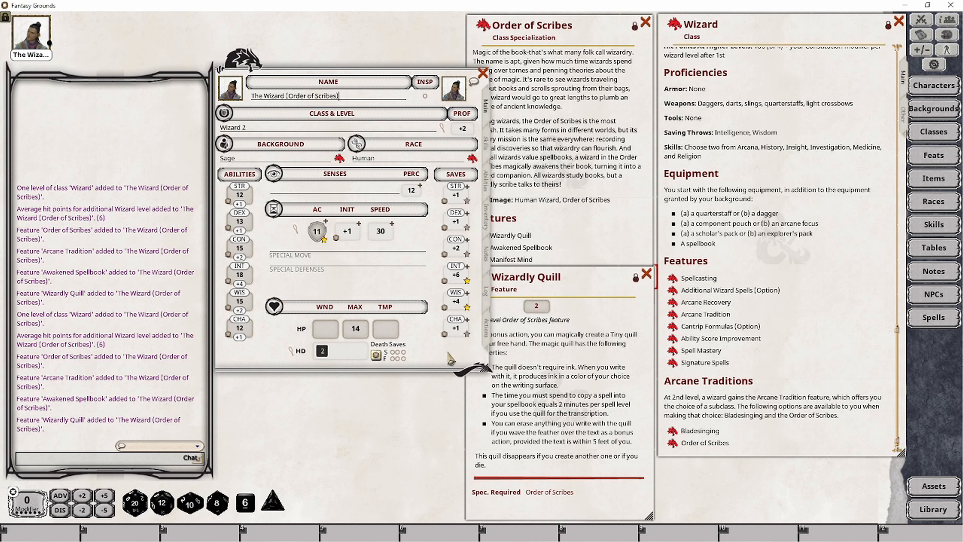
{"action": "left_click", "coordinate": [485, 336]}
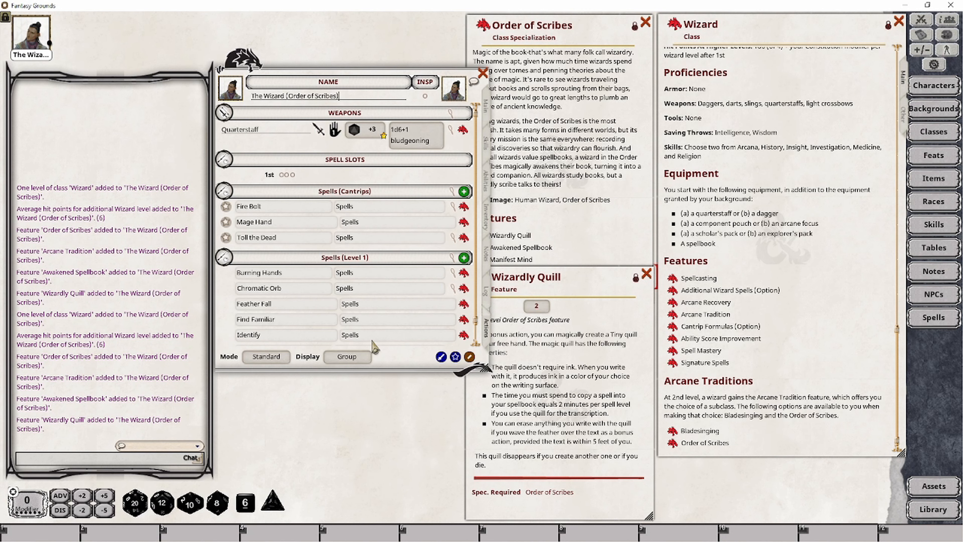
{"action": "left_click", "coordinate": [573, 425]}
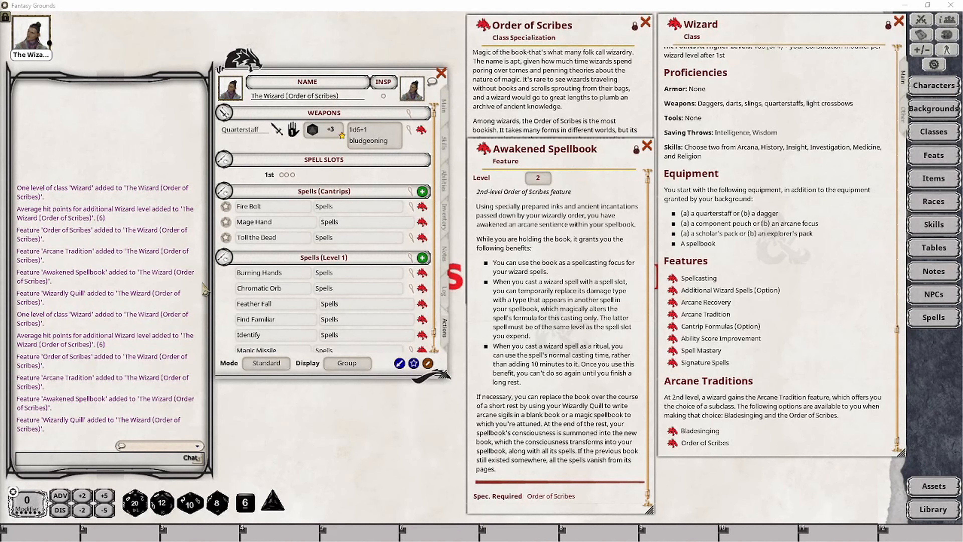
Filter the spell list to ritual spells only and view the Alarm entry
{"action": "left_click", "coordinate": [946, 318]}
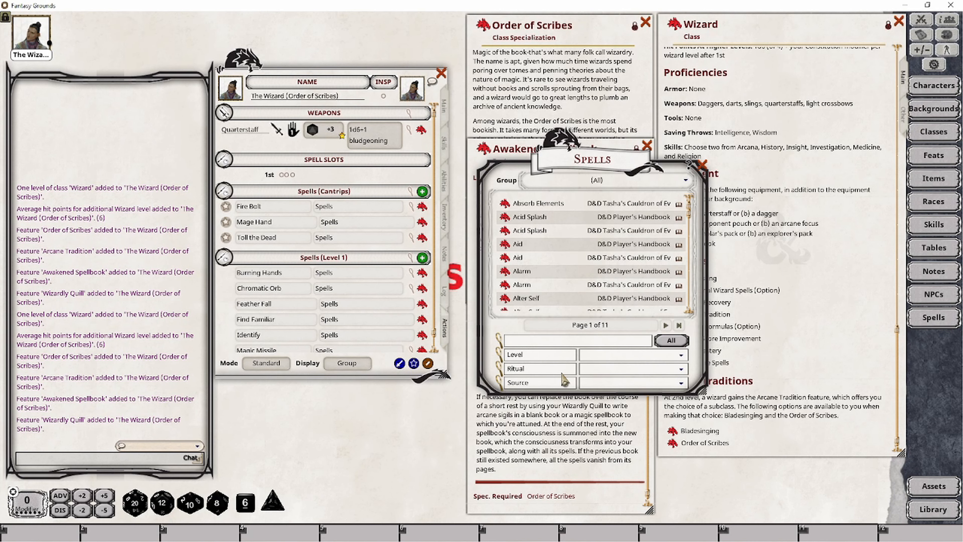
{"action": "left_click", "coordinate": [614, 369]}
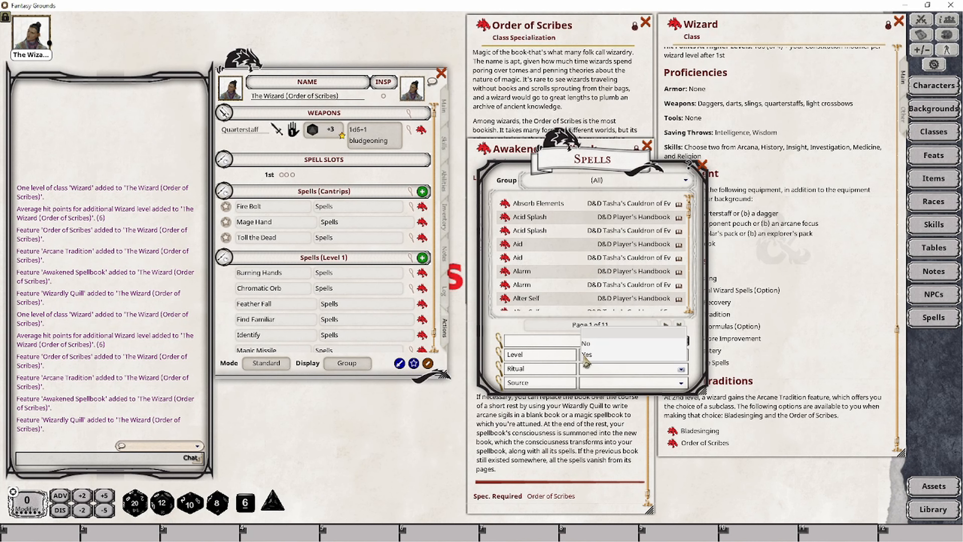
{"action": "left_click", "coordinate": [586, 354]}
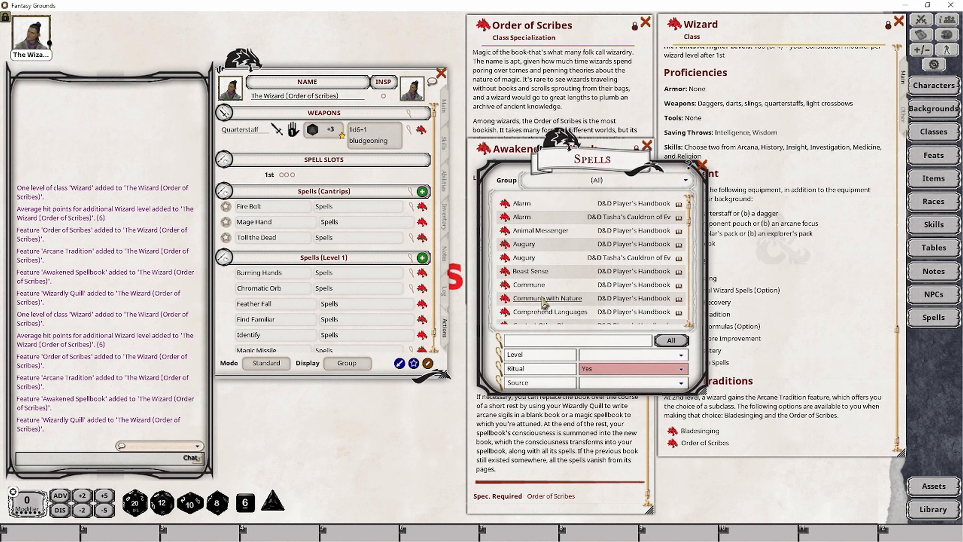
{"action": "left_click", "coordinate": [529, 204]}
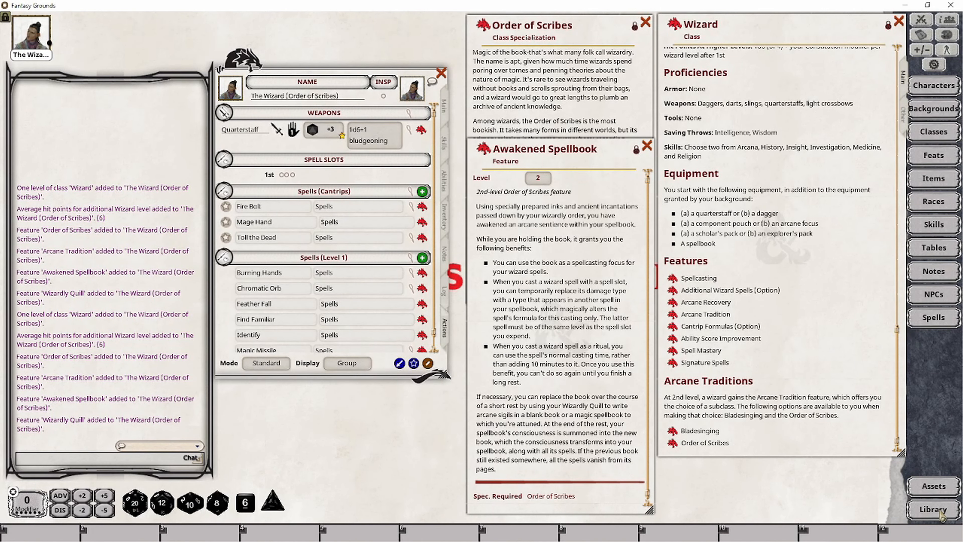
Open the D&D Player's Handbook reference manual from the library and search it for "ritual"
{"action": "left_click", "coordinate": [939, 511]}
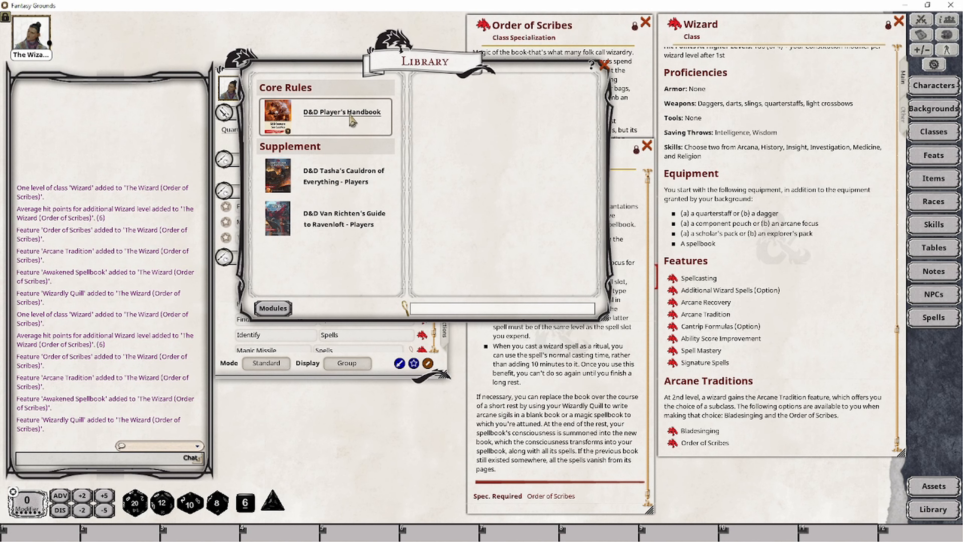
{"action": "left_click", "coordinate": [340, 115]}
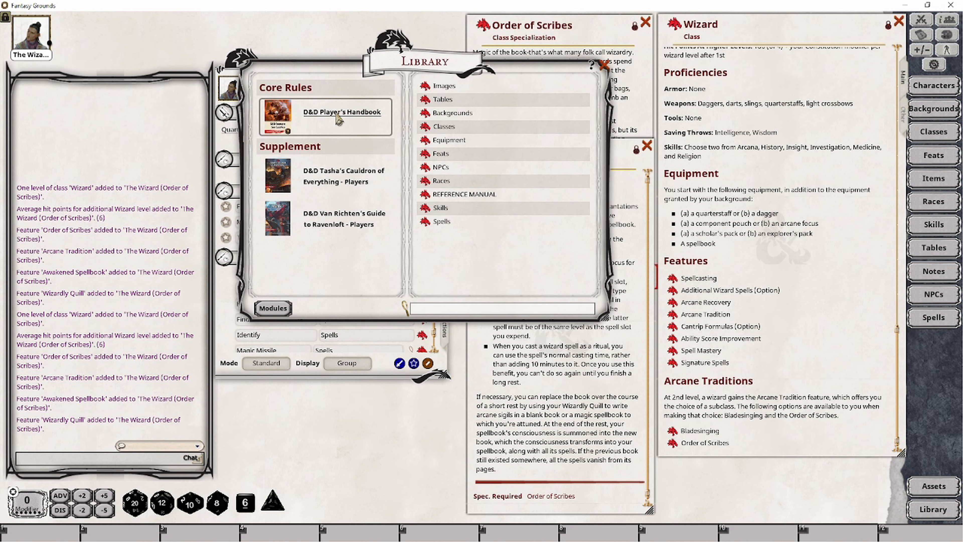
{"action": "left_click", "coordinate": [461, 194]}
{"action": "left_click", "coordinate": [161, 378]}
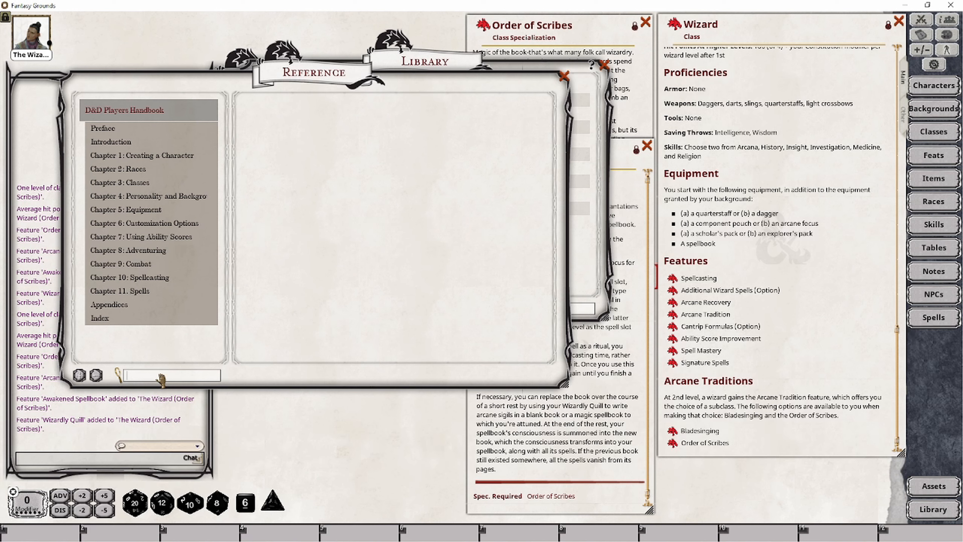
{"action": "type", "text": "ritual"}
{"action": "key", "text": "Return"}
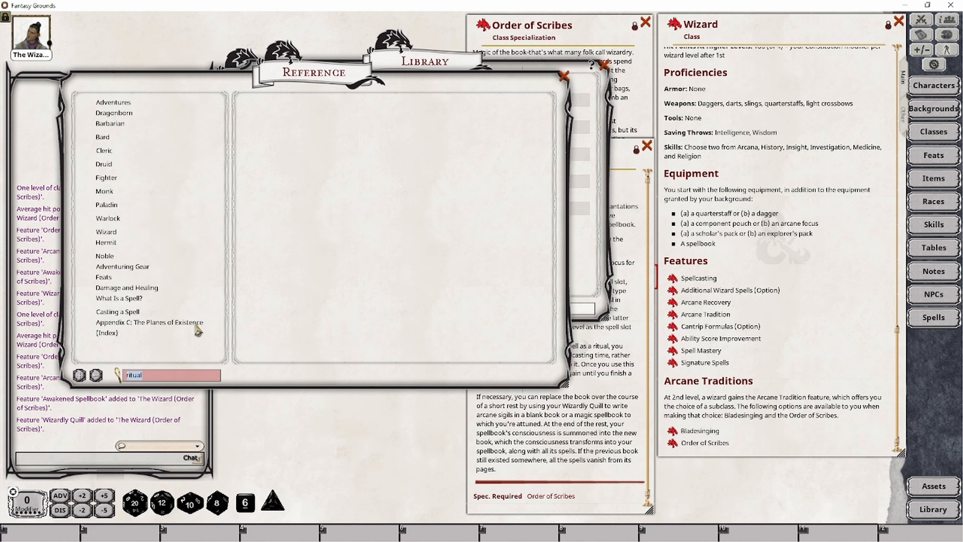
Read the Rituals section of the "What Is a Spell?" page, then close the reference manual and the library
{"action": "left_click", "coordinate": [119, 299]}
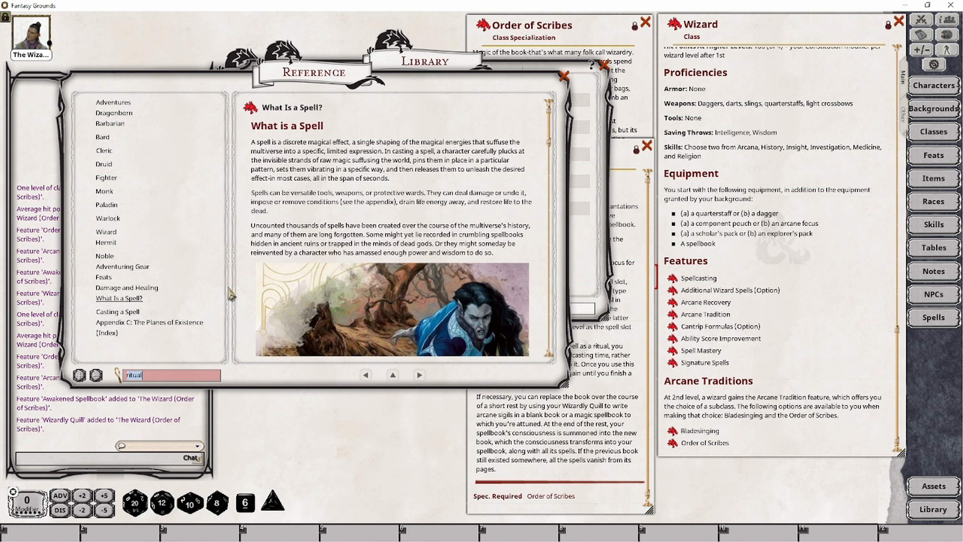
{"action": "left_click_drag", "start_coordinate": [551, 123], "coordinate": [533, 353]}
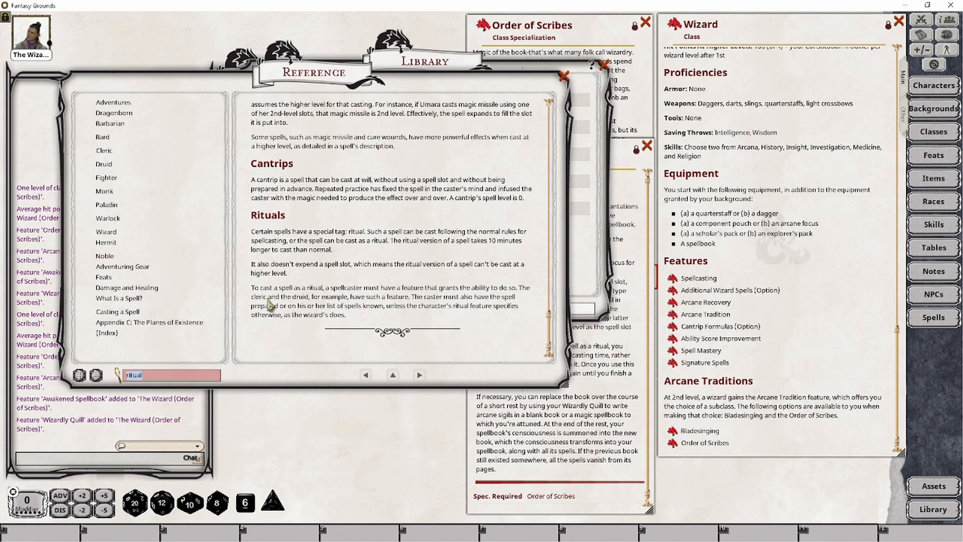
{"action": "left_click", "coordinate": [564, 77]}
{"action": "left_click", "coordinate": [605, 66]}
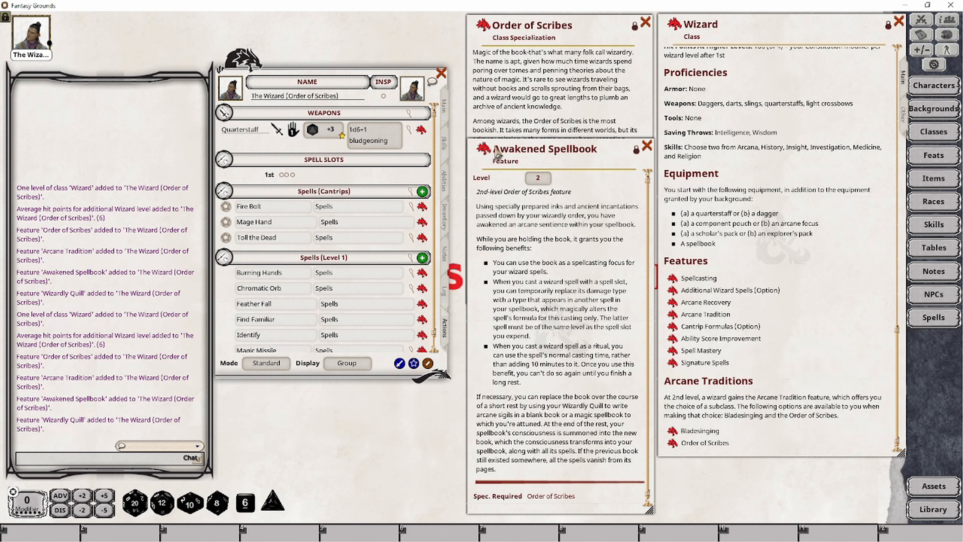
Add the Awakened Spellbook feature to the character's actions as a power and set its group to Order of Scribes
{"action": "left_click_drag", "start_coordinate": [485, 150], "coordinate": [348, 290]}
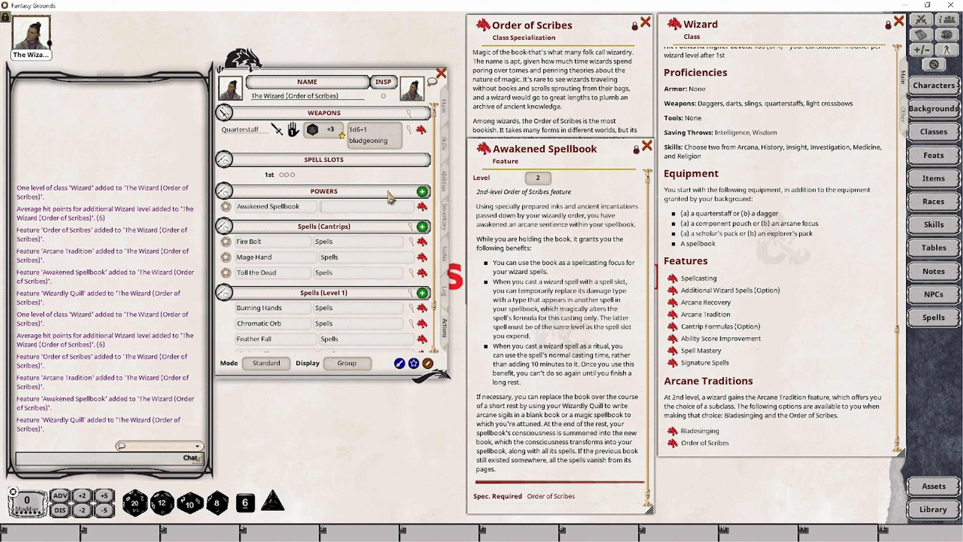
{"action": "type", "text": "Order of Scribes"}
{"action": "key", "text": "Return"}
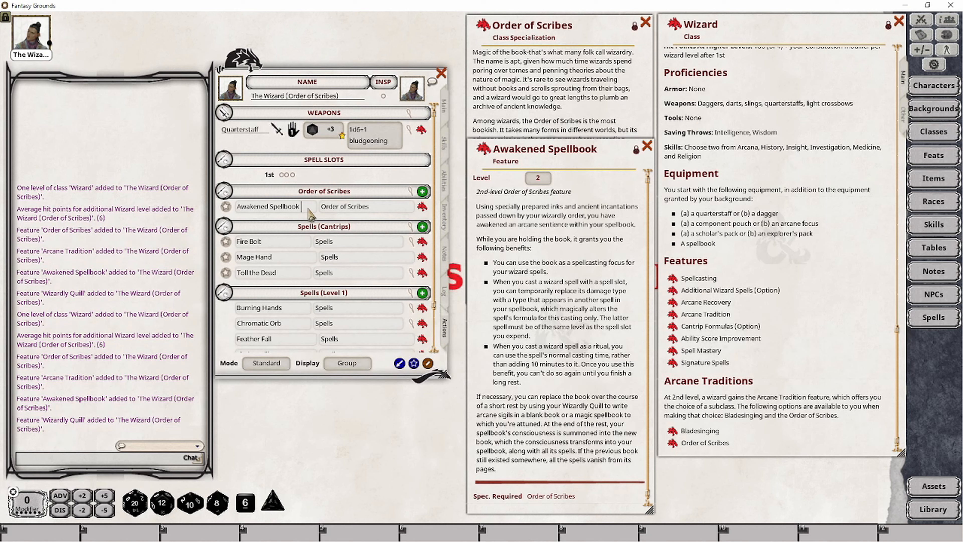
Rename the Awakened Spellbook power as "Awakened Spellbook (Ritual Casting)"
{"action": "type", "text": "("}
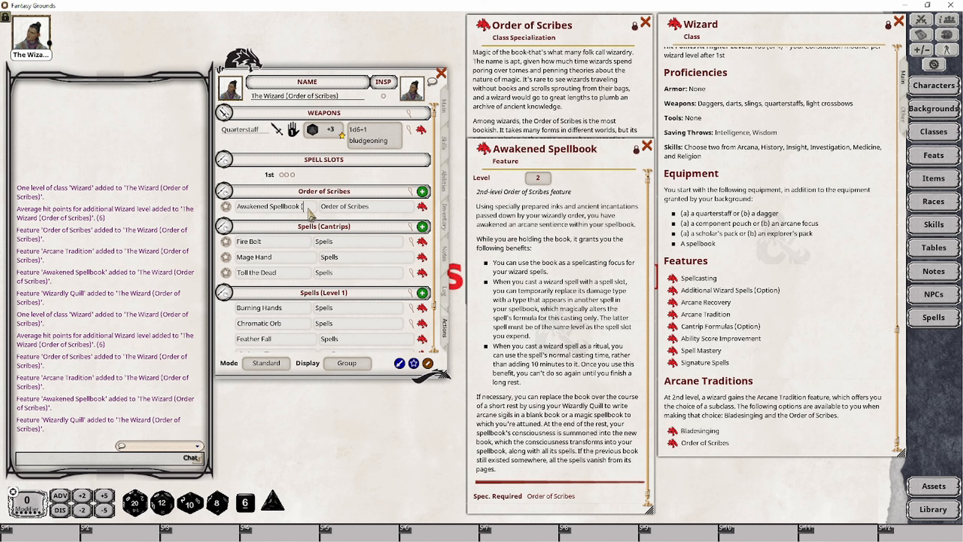
{"action": "type", "text": "Ritual Csa"}
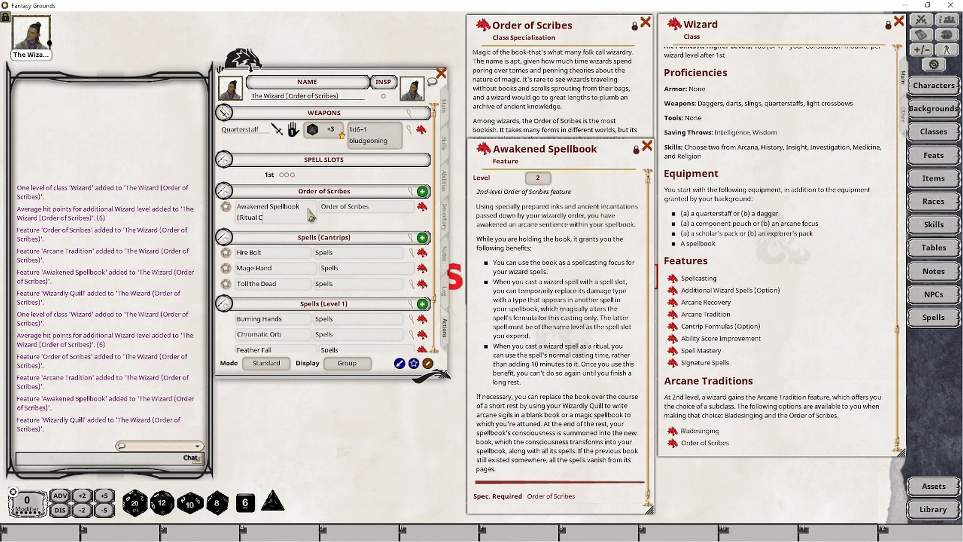
{"action": "key", "text": "BackSpace"}
{"action": "key", "text": "BackSpace"}
{"action": "type", "text": "asting)"}
Give Awakened Spellbook (Ritual Casting) 1 daily use and try spending it in Combat mode
{"action": "left_click", "coordinate": [270, 367]}
{"action": "scroll", "coordinate": [229, 233], "scroll_direction": "up", "scroll_amount": 1}
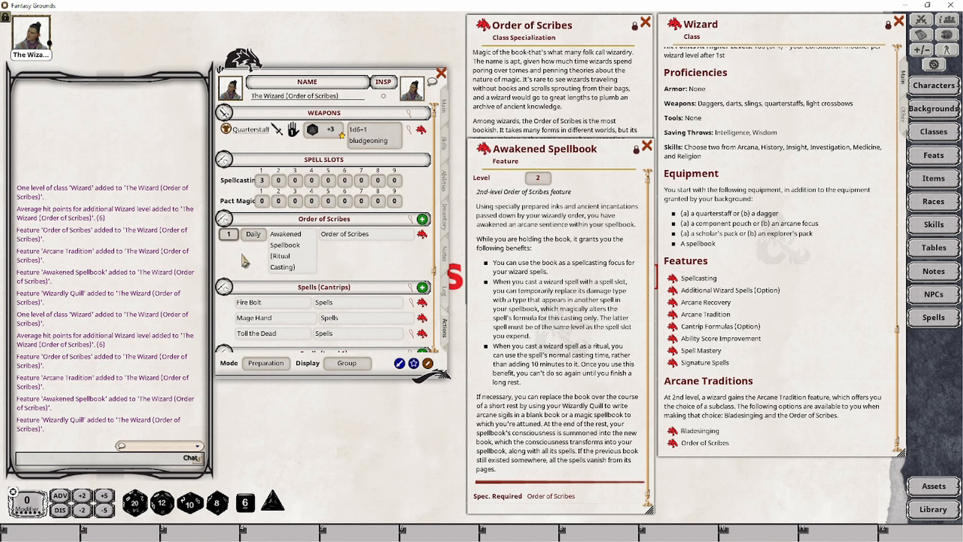
{"action": "left_click", "coordinate": [262, 367]}
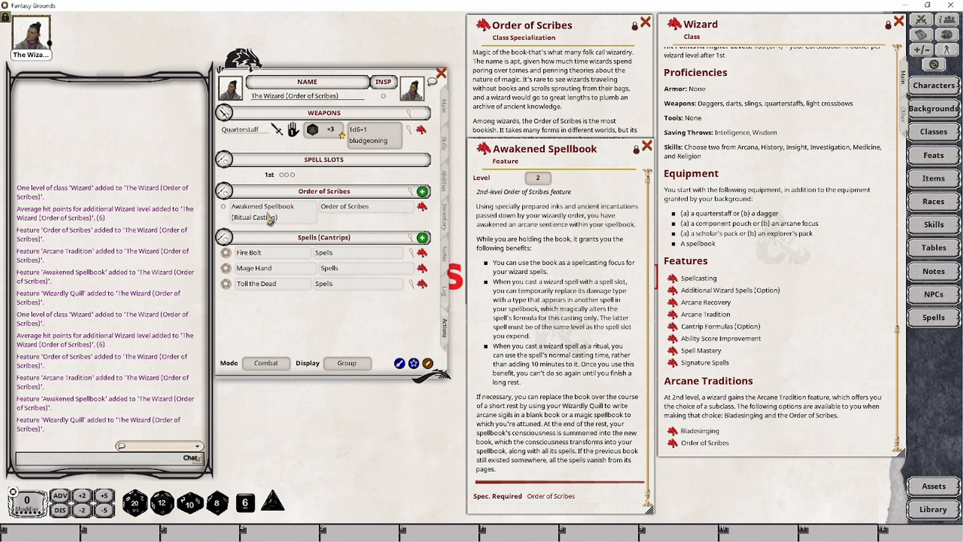
{"action": "left_click", "coordinate": [224, 207]}
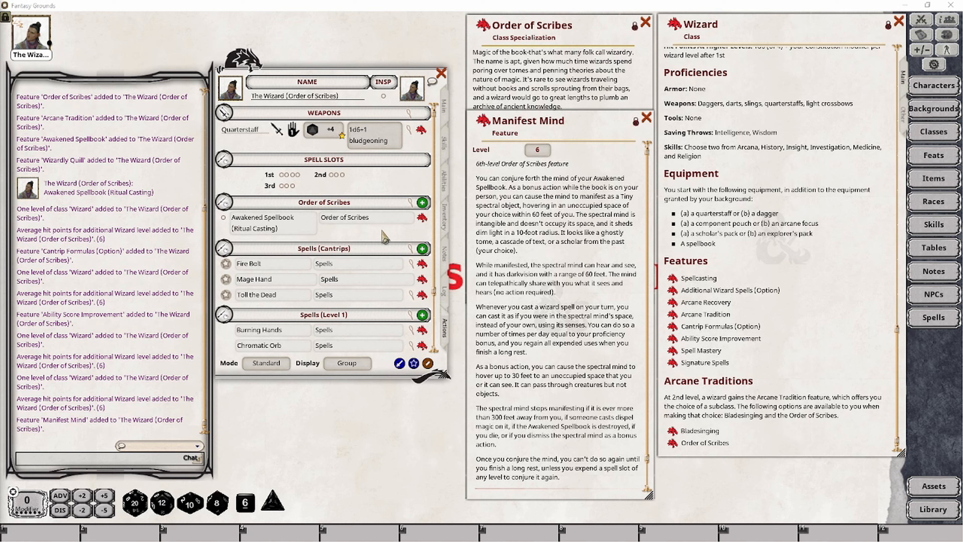
Add the Manifest Mind feature as a power and assign it to the Order of Scribes group
{"action": "left_click_drag", "start_coordinate": [484, 131], "coordinate": [360, 227]}
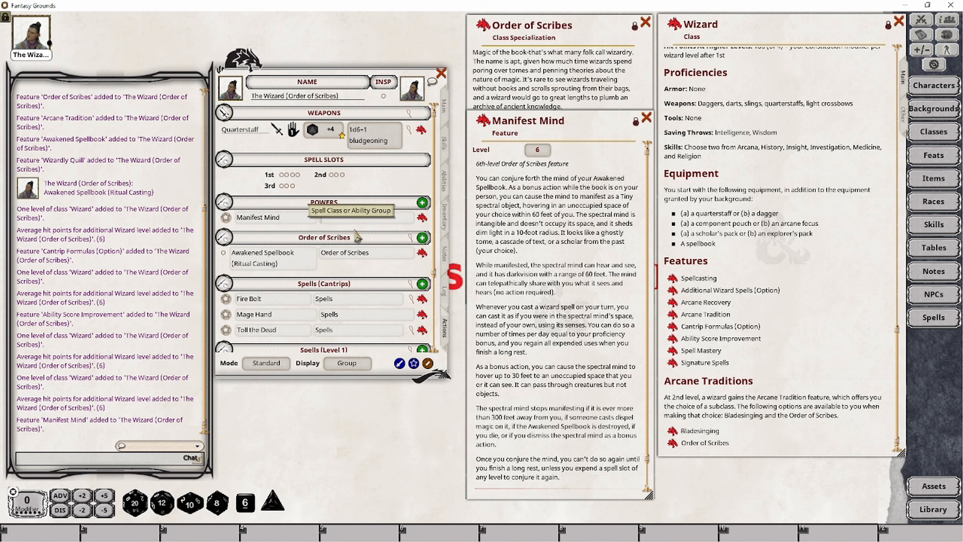
{"action": "left_click_drag", "start_coordinate": [375, 253], "coordinate": [317, 254]}
{"action": "key", "text": "ctrl+c"}
{"action": "left_click", "coordinate": [333, 219]}
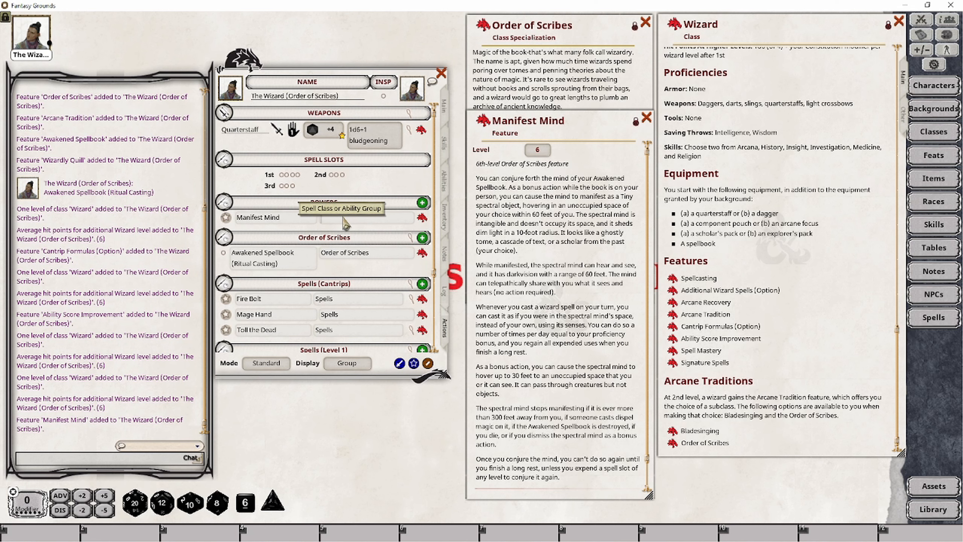
{"action": "key", "text": "ctrl+v"}
{"action": "key", "text": "Return"}
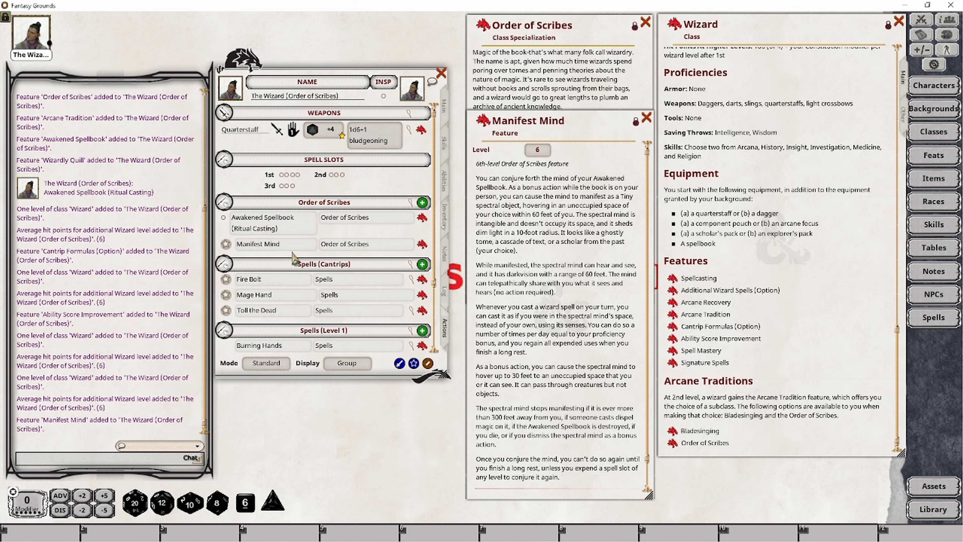
Rename the Manifest Mind power as "Manifest Mind (Mind Casting)"
{"action": "type", "text": "(Cas"}
{"action": "key", "text": "BackSpace"}
{"action": "key", "text": "BackSpace"}
{"action": "key", "text": "BackSpace"}
{"action": "type", "text": "Mind "}
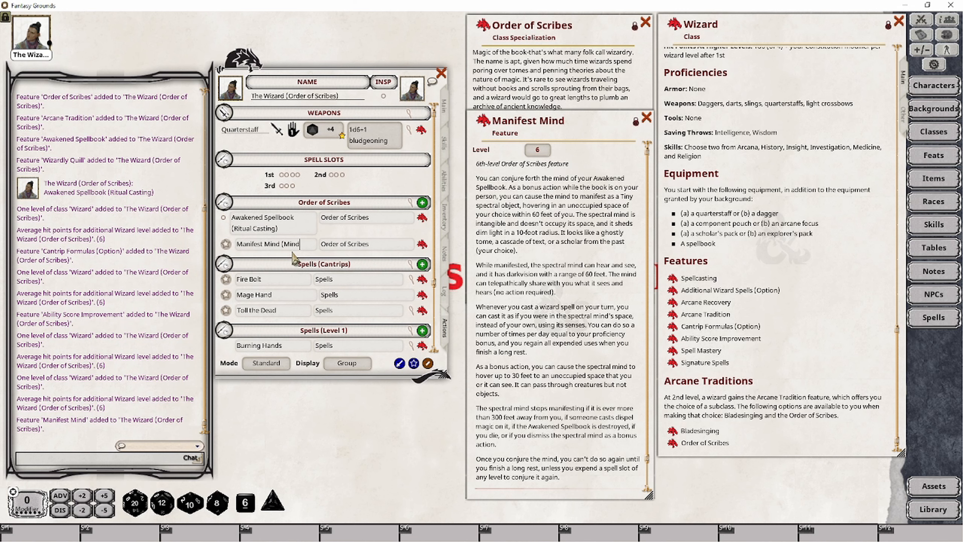
{"action": "type", "text": "Casting)"}
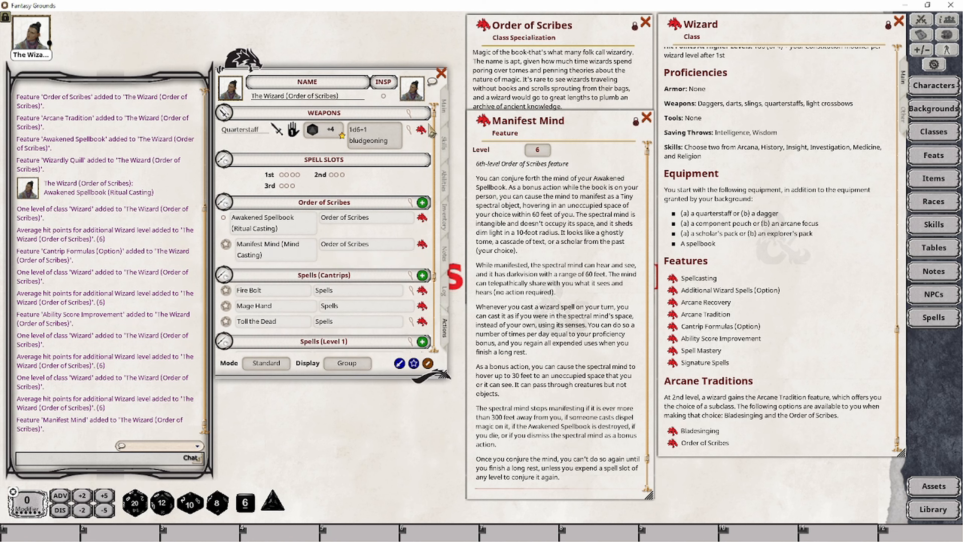
Check the character's proficiency bonus and set Manifest Mind (Mind Casting) to 3 daily uses
{"action": "left_click", "coordinate": [445, 109]}
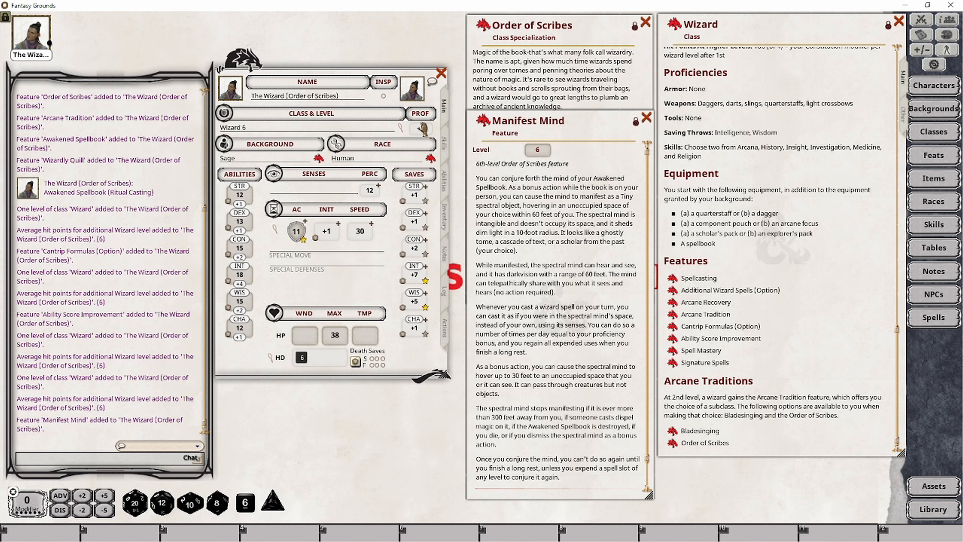
{"action": "left_click", "coordinate": [445, 328]}
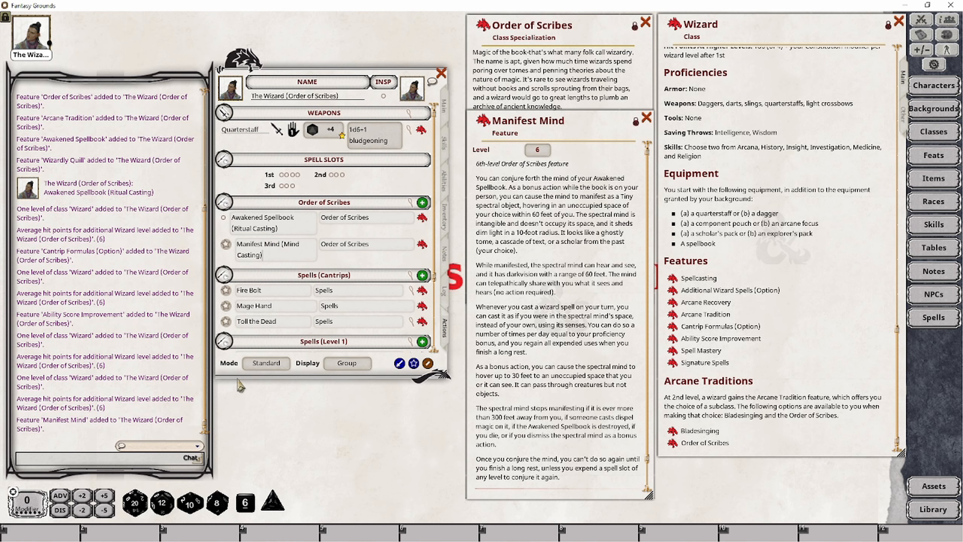
{"action": "left_click", "coordinate": [261, 364]}
{"action": "scroll", "coordinate": [227, 283], "scroll_direction": "up", "scroll_amount": 3}
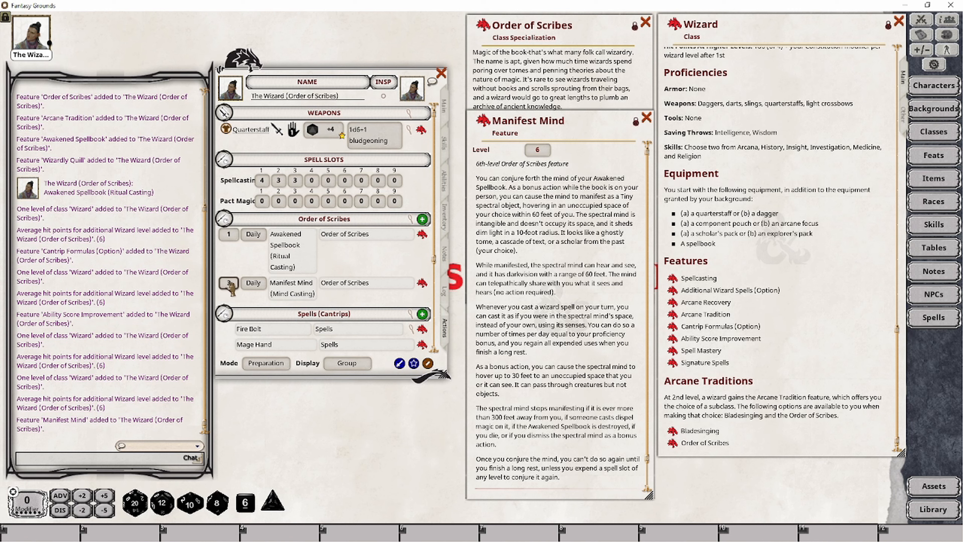
{"action": "left_click", "coordinate": [445, 106]}
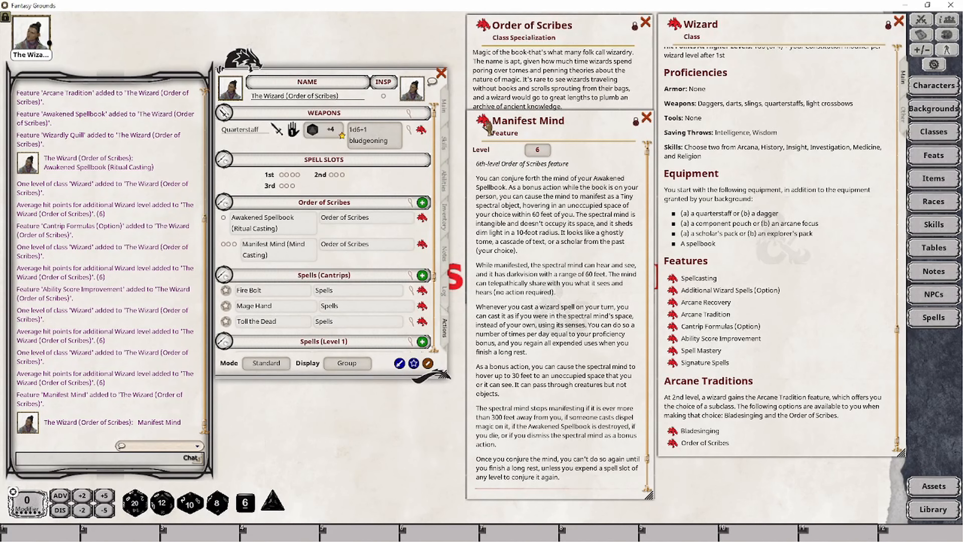
Add another Manifest Mind power, assign it to the Order of Scribes group, and switch the actions to Preparation mode
{"action": "left_click_drag", "start_coordinate": [482, 122], "coordinate": [365, 225]}
{"action": "left_click_drag", "start_coordinate": [381, 258], "coordinate": [320, 262]}
{"action": "left_click", "coordinate": [344, 223]}
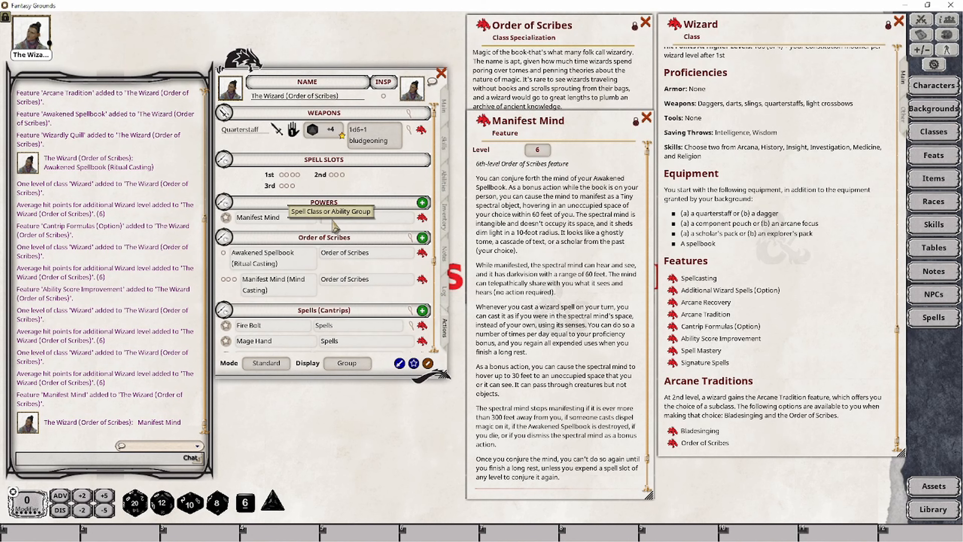
{"action": "key", "text": "ctrl+v"}
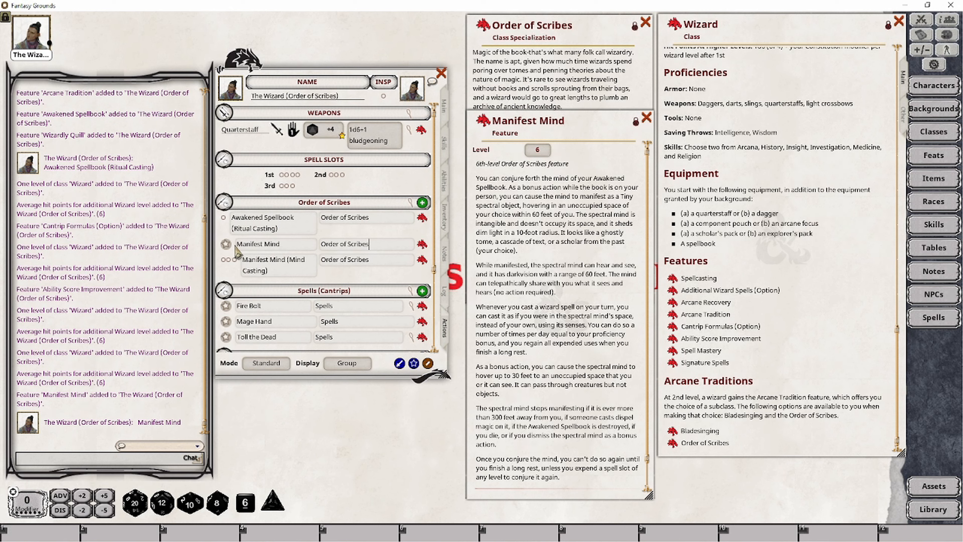
{"action": "left_click", "coordinate": [265, 363]}
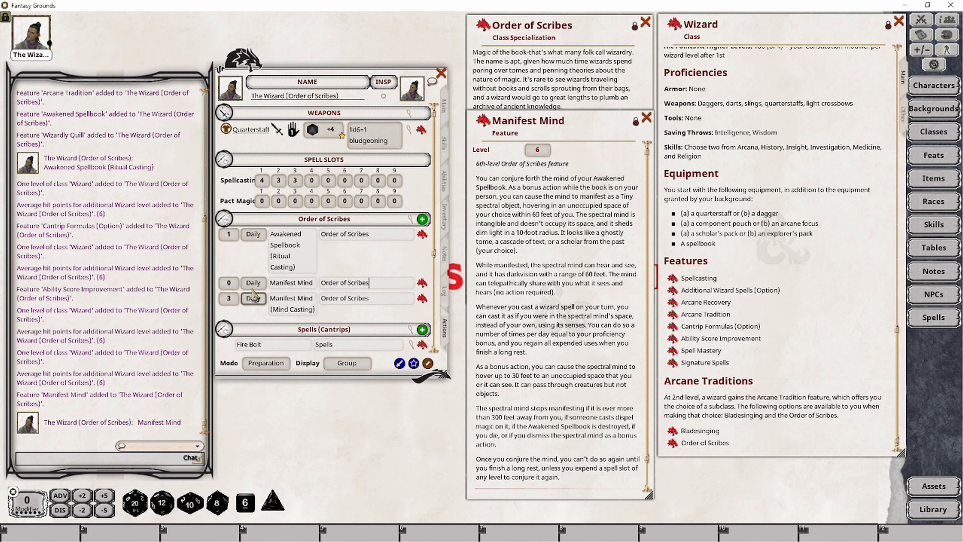
Set Manifest Mind to 1 daily use, mark that use as spent in Combat mode, and close the feature description
{"action": "left_click", "coordinate": [265, 362]}
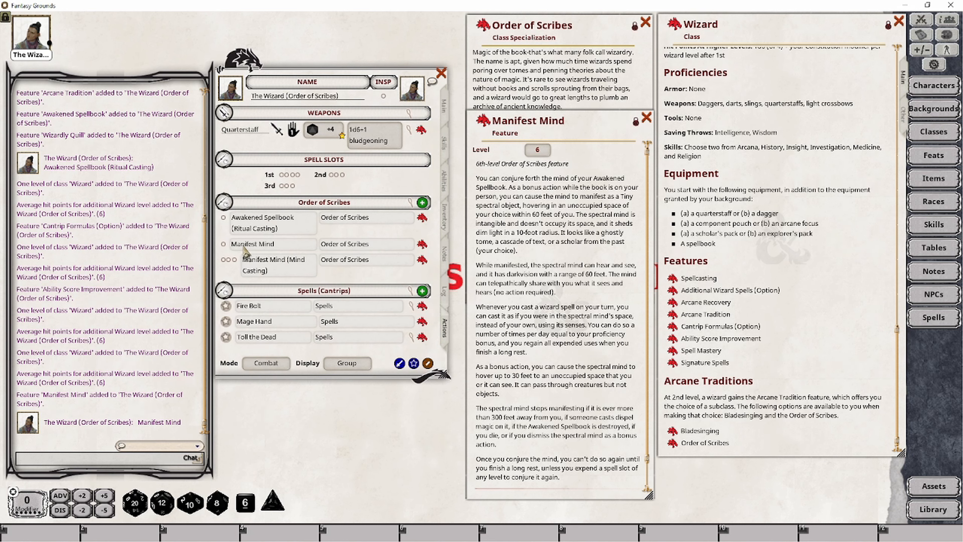
{"action": "left_click", "coordinate": [223, 245]}
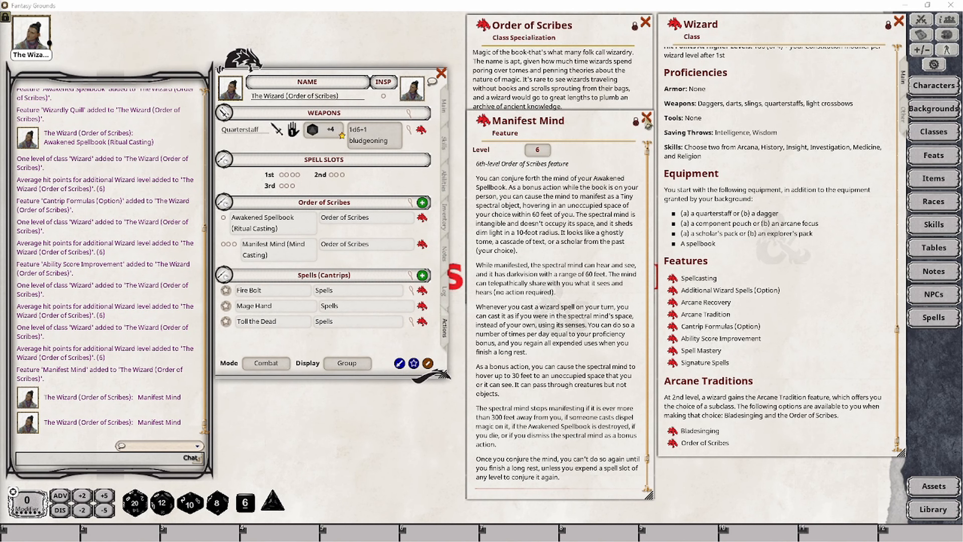
{"action": "left_click", "coordinate": [647, 117]}
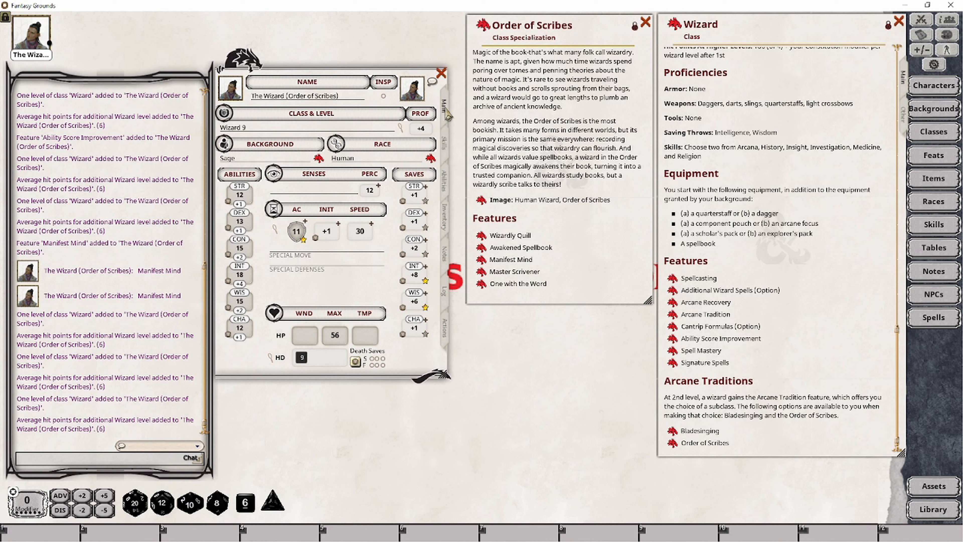
Set Manifest Mind (Mind Casting) to 4 daily uses in Preparation mode and return the character's actions to Combat mode
{"action": "left_click", "coordinate": [445, 329]}
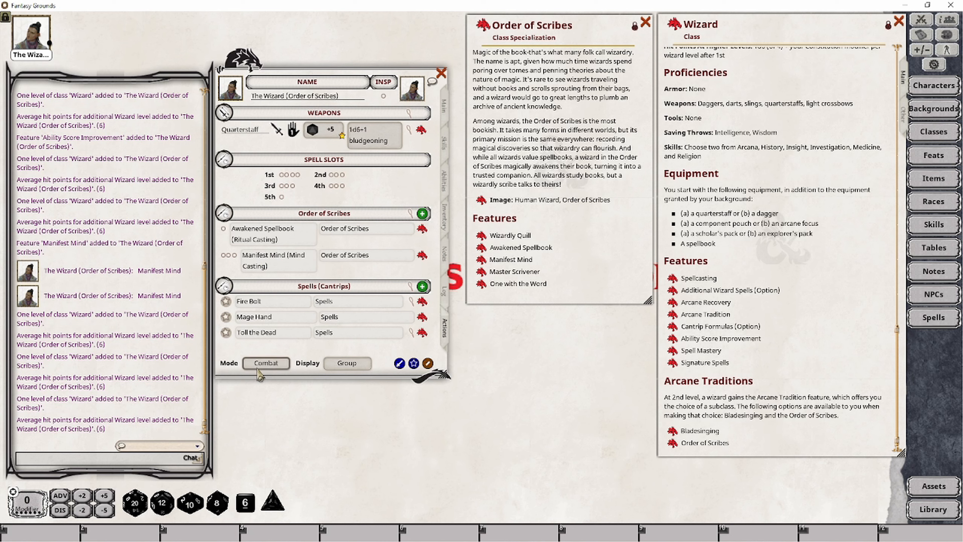
{"action": "left_click", "coordinate": [264, 364]}
{"action": "left_click", "coordinate": [262, 364]}
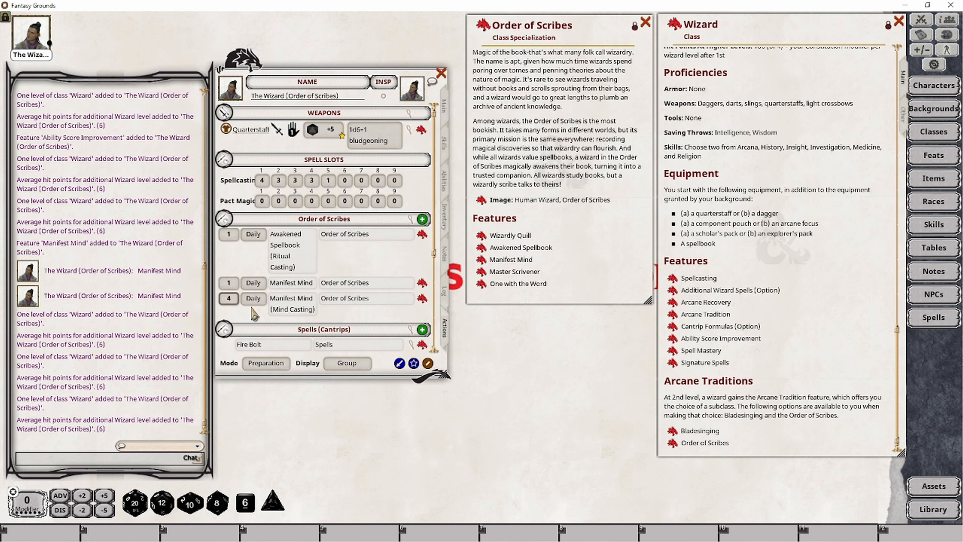
{"action": "left_click", "coordinate": [267, 364]}
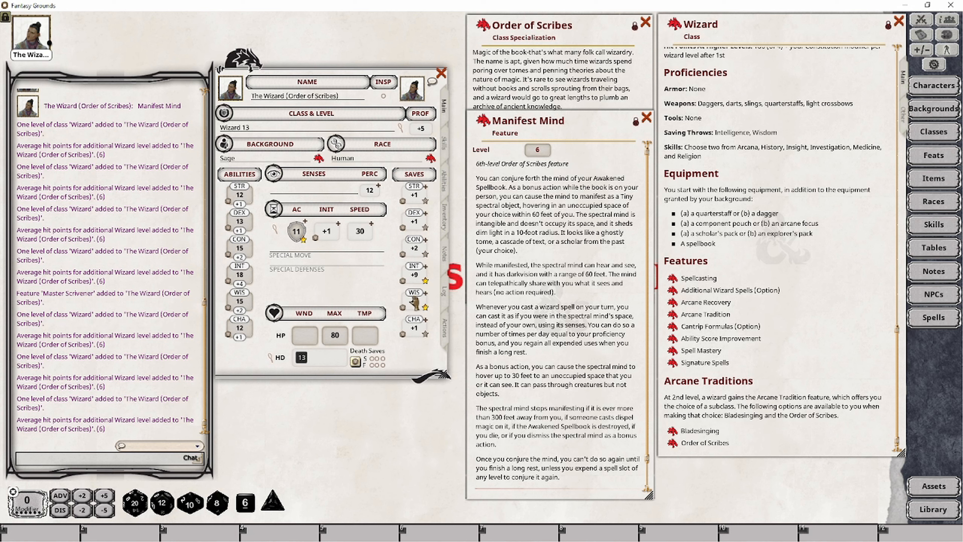
Raise Manifest Mind (Mind Casting) to 5 daily uses for the level 13 wizard
{"action": "left_click", "coordinate": [445, 327]}
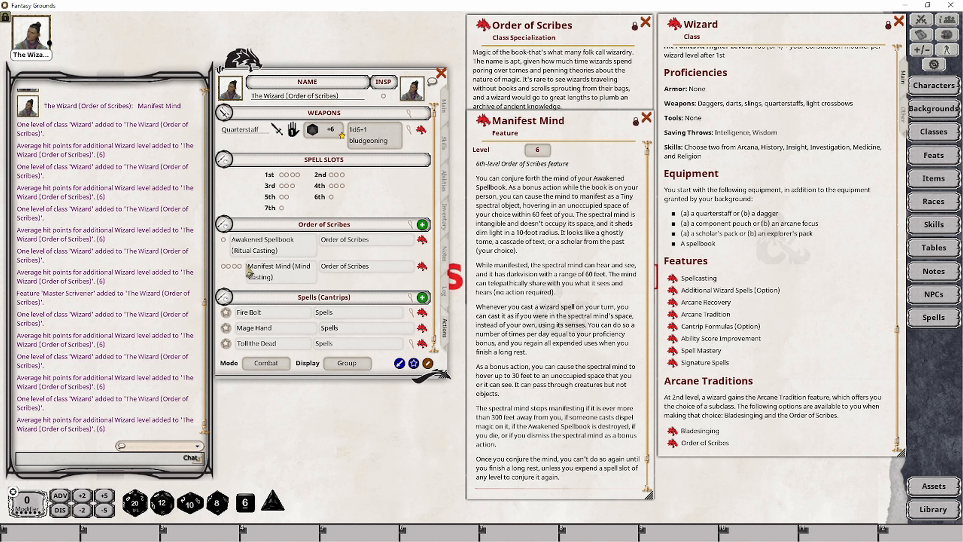
{"action": "left_click", "coordinate": [260, 364]}
{"action": "left_click", "coordinate": [261, 364]}
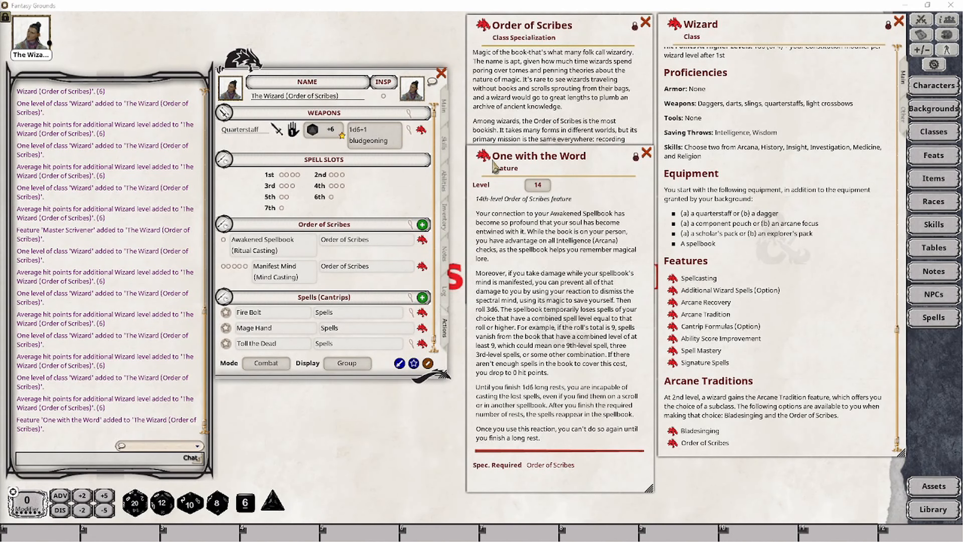
Add One with the Word to the Order of Scribes group with the self-targeted effect "One with the word; ADVSKILL: arcana", and close the Combat Tracker
{"action": "left_click_drag", "start_coordinate": [466, 186], "coordinate": [377, 275]}
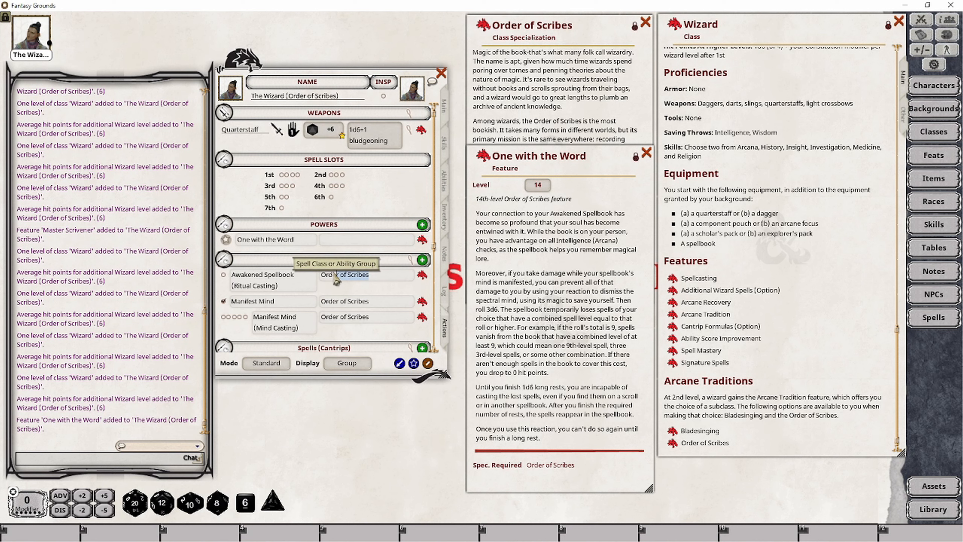
{"action": "left_click", "coordinate": [352, 242]}
{"action": "key", "text": "ctrl+v"}
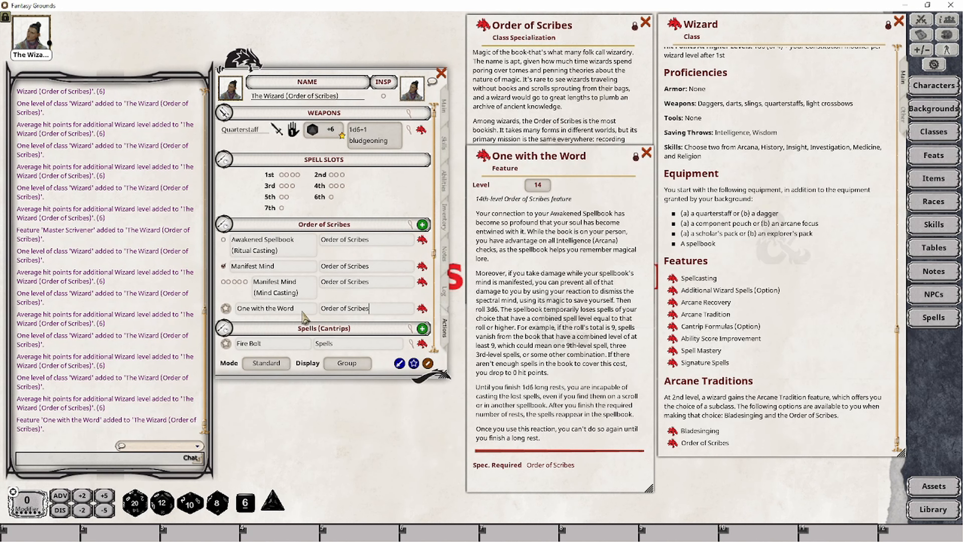
{"action": "right_click", "coordinate": [401, 313]}
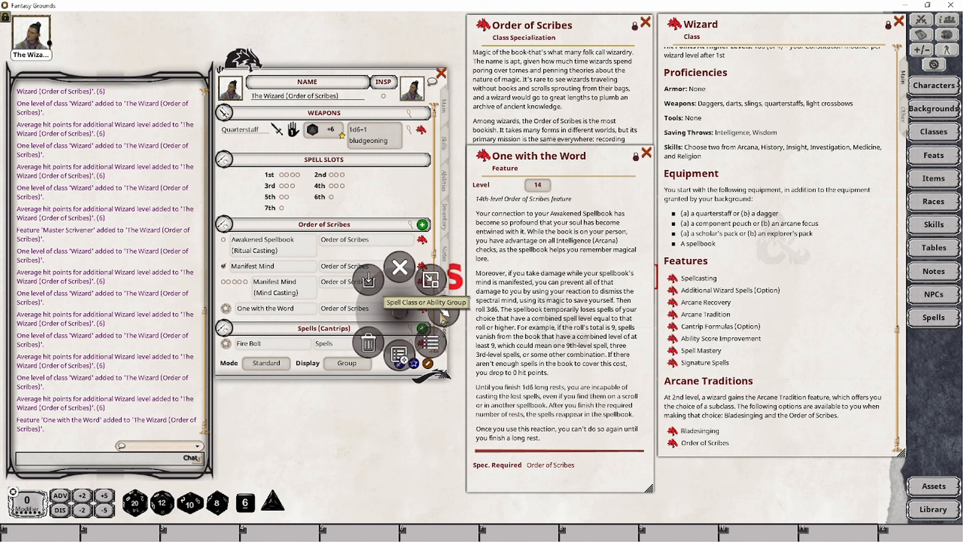
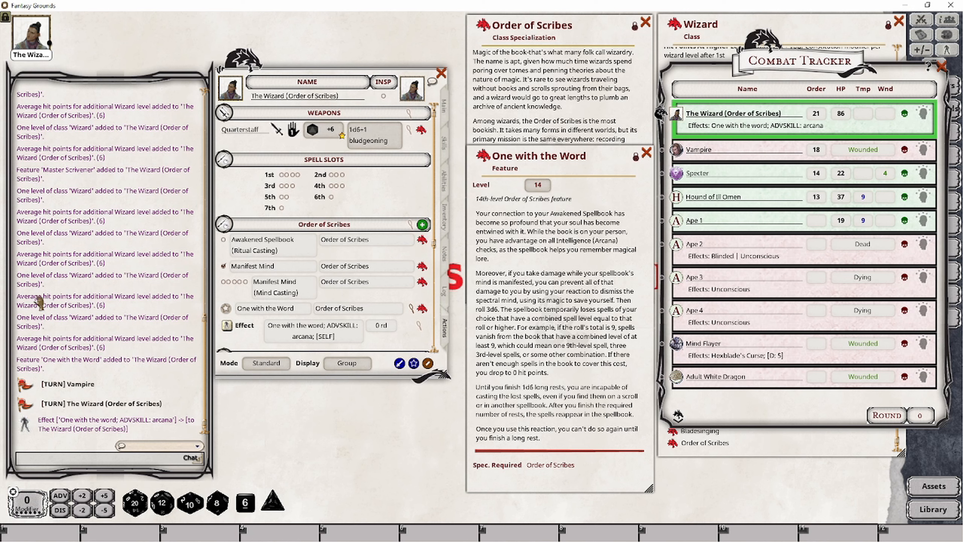
{"action": "left_click", "coordinate": [941, 67]}
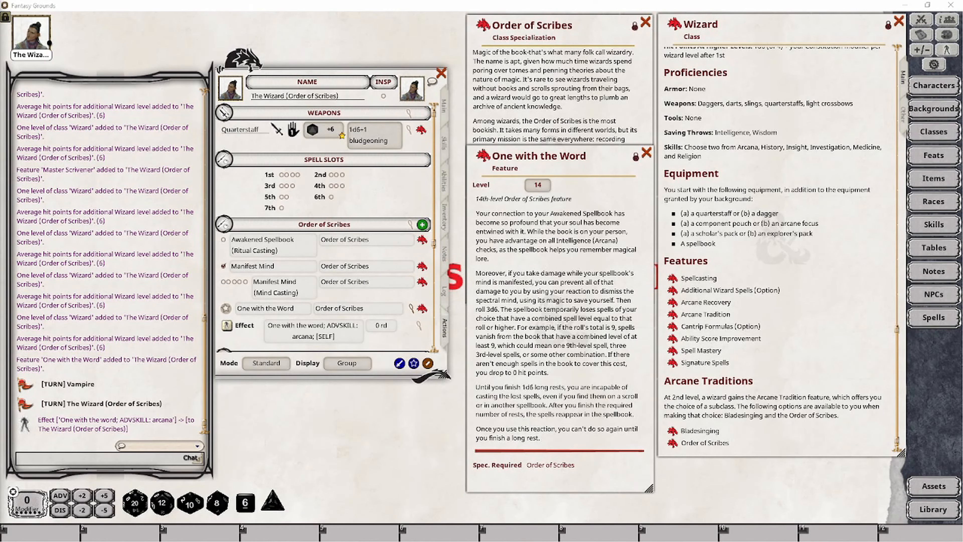
Add a second One with the Word power and assign it to the Order of Scribes group
{"action": "left_click_drag", "start_coordinate": [491, 243], "coordinate": [317, 276]}
{"action": "key", "text": "ctrl+c"}
{"action": "left_click", "coordinate": [377, 245]}
{"action": "key", "text": "ctrl+v"}
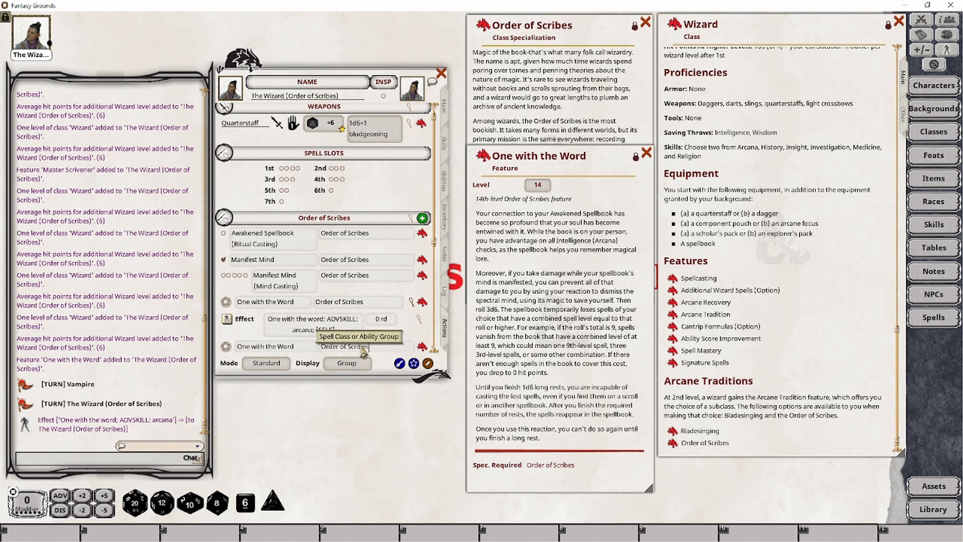
Set the second One with the Word power to 1 daily use and return the actions to Combat mode
{"action": "left_click", "coordinate": [266, 362]}
{"action": "scroll", "coordinate": [257, 350], "scroll_direction": "down", "scroll_amount": 2}
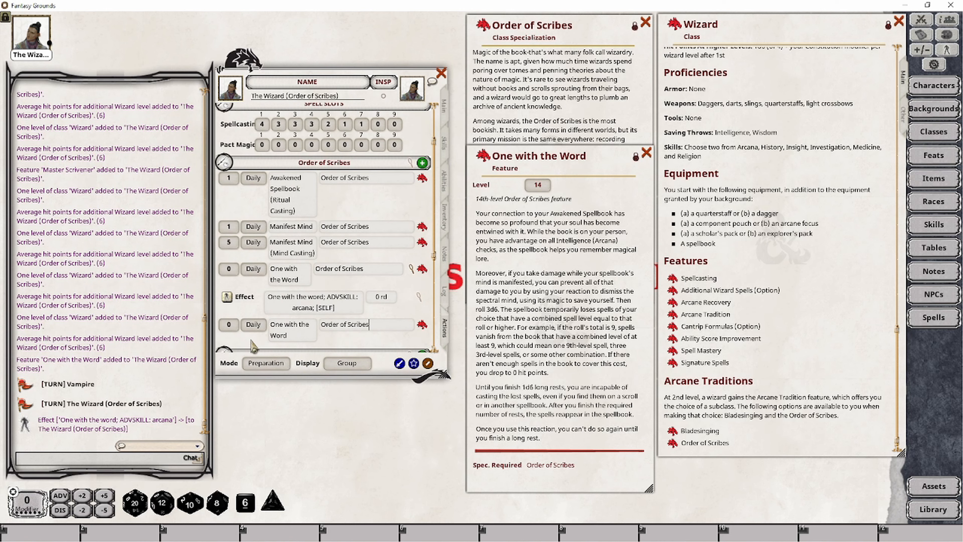
{"action": "left_click", "coordinate": [266, 363]}
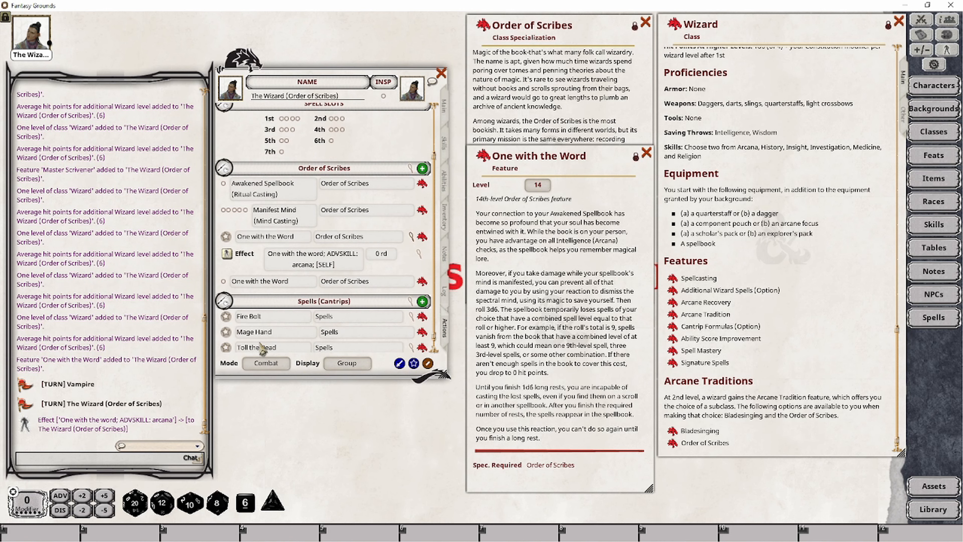
{"action": "scroll", "coordinate": [265, 347], "scroll_direction": "down", "scroll_amount": 1}
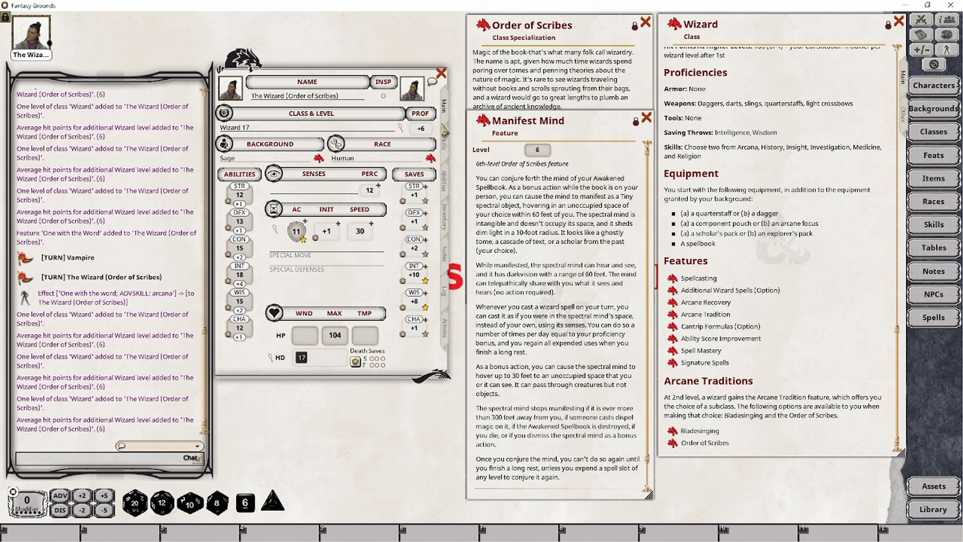
Set Manifest Mind (Mind Casting) to 6 daily uses for the level 17 wizard and return the actions to Combat mode
{"action": "left_click", "coordinate": [446, 328]}
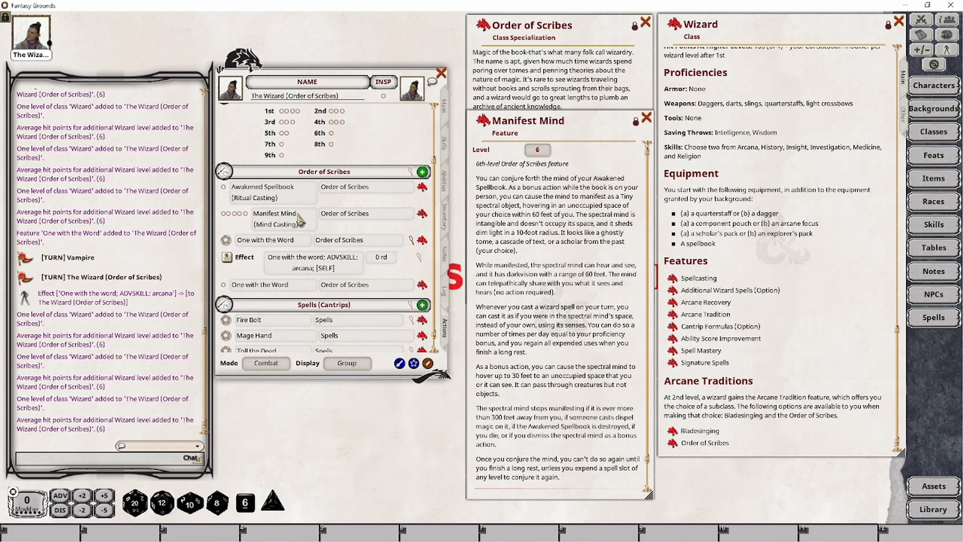
{"action": "left_click", "coordinate": [265, 365]}
{"action": "left_click", "coordinate": [266, 365]}
{"action": "left_click", "coordinate": [265, 364]}
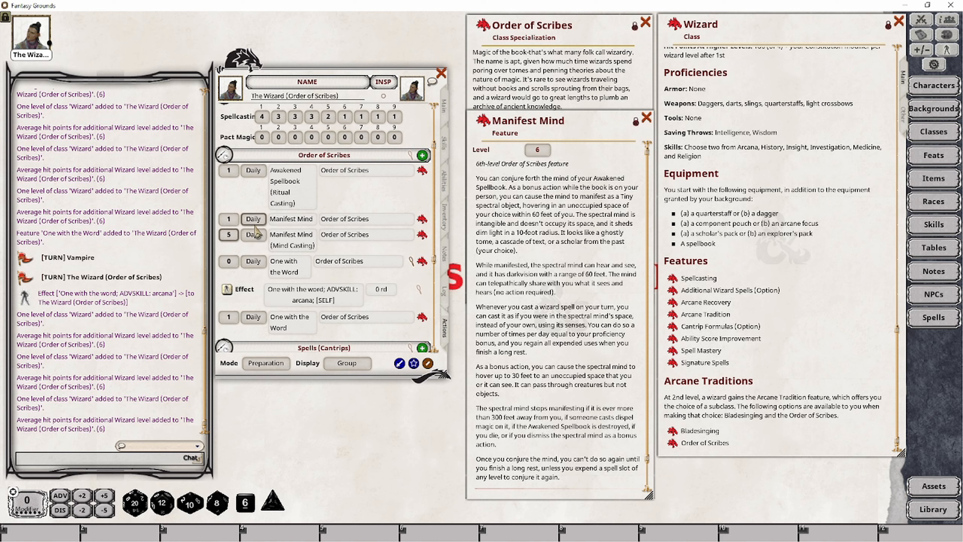
{"action": "type", "text": "6"}
{"action": "left_click", "coordinate": [228, 237]}
{"action": "type", "text": "6"}
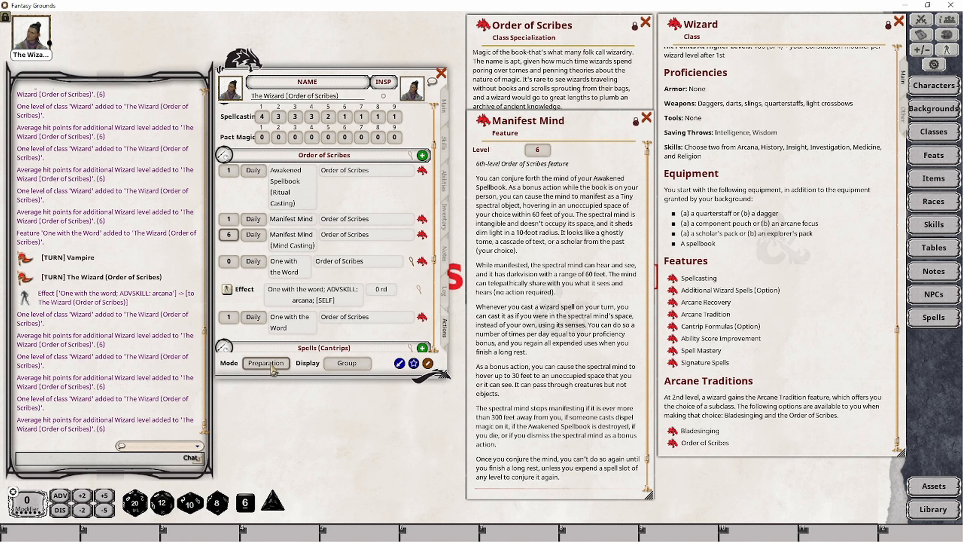
{"action": "left_click", "coordinate": [274, 364]}
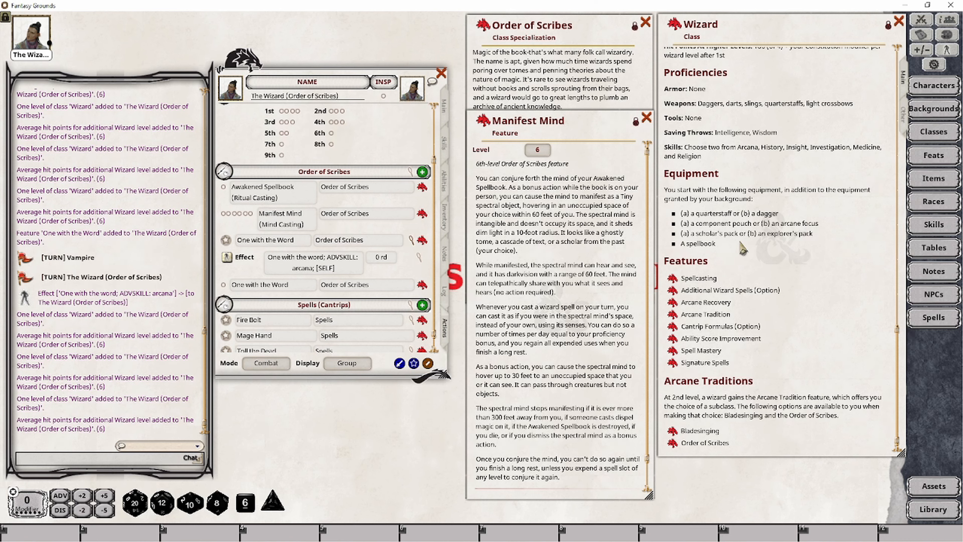
Close the Manifest Mind description and show the main page of the character sheet
{"action": "left_click", "coordinate": [646, 118]}
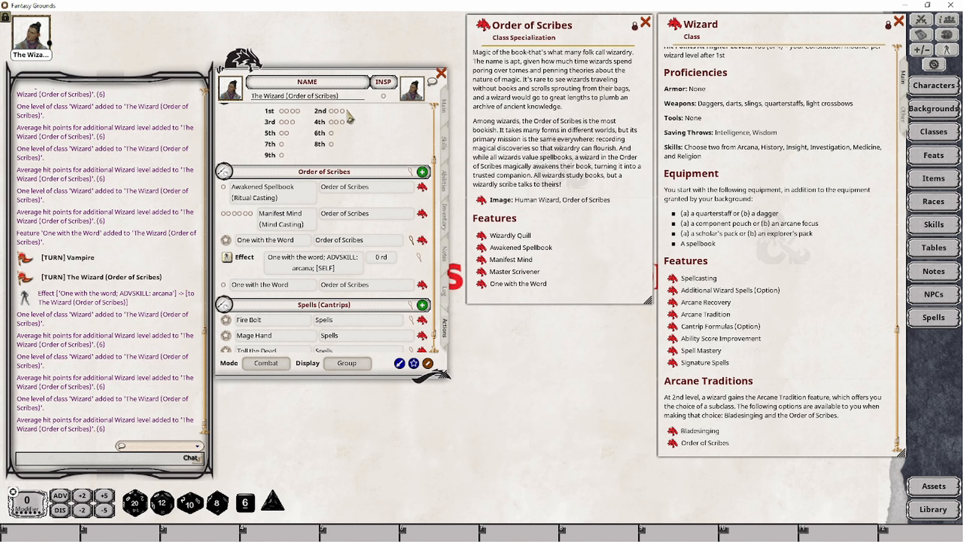
{"action": "left_click", "coordinate": [445, 110]}
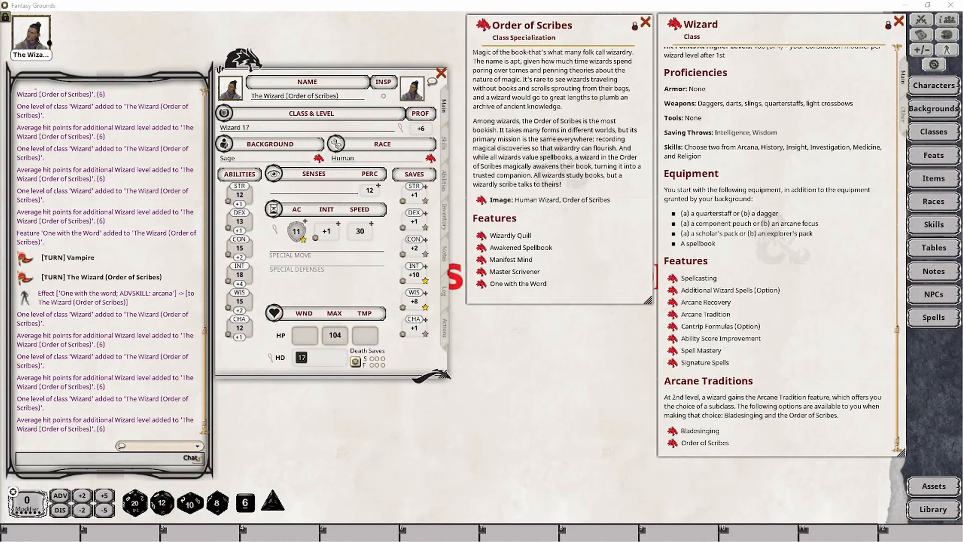